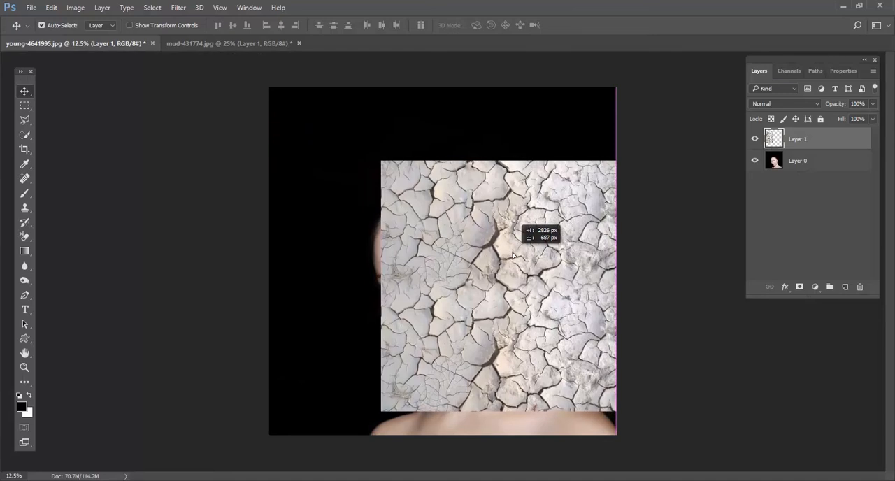
Scale the cracked-mud texture layer up to about 127% over the portrait.
key(ctrl+t)
drag(616, 161, 671, 122)
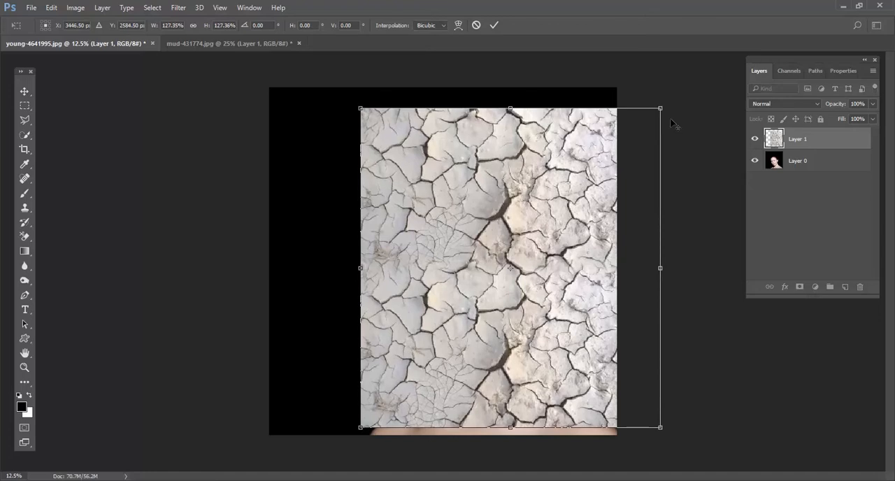
key(Return)
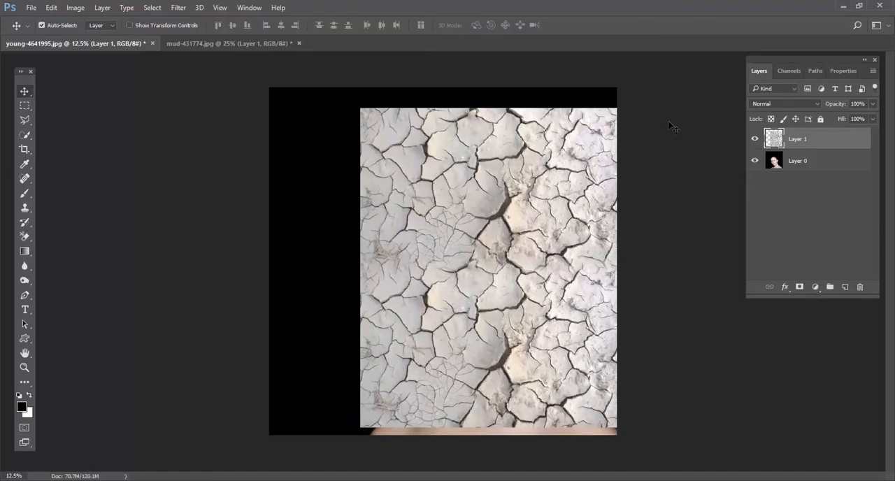
Rotate the cracked texture to about -10.7° and shift it so its slanted edge runs down the middle of the face.
key(ctrl+t)
drag(680, 116, 617, 90)
drag(472, 218, 530, 221)
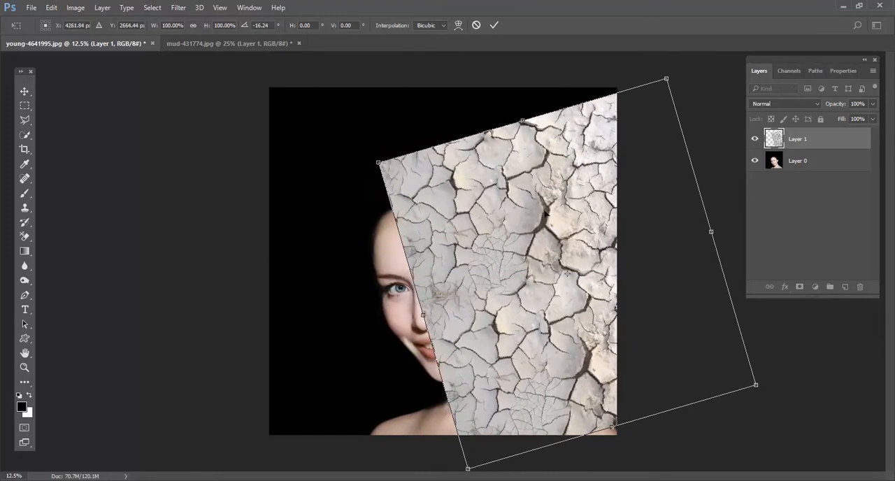
drag(688, 68, 697, 98)
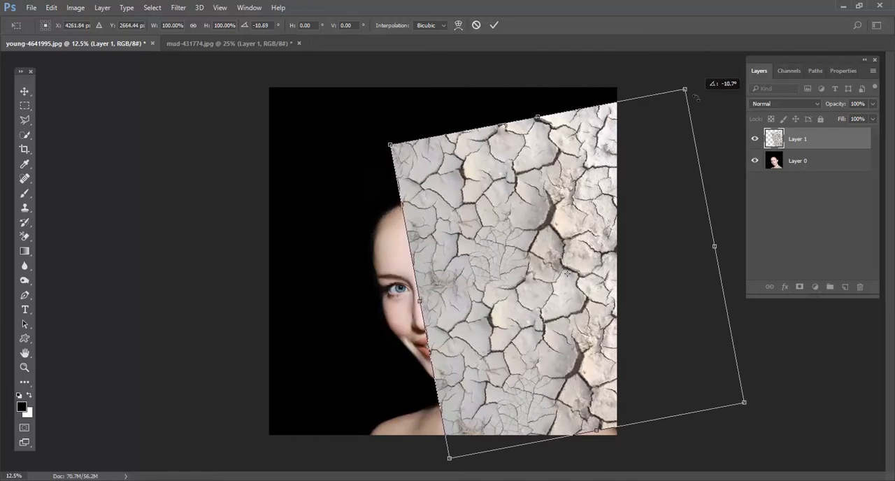
drag(652, 184, 645, 182)
drag(544, 300, 550, 315)
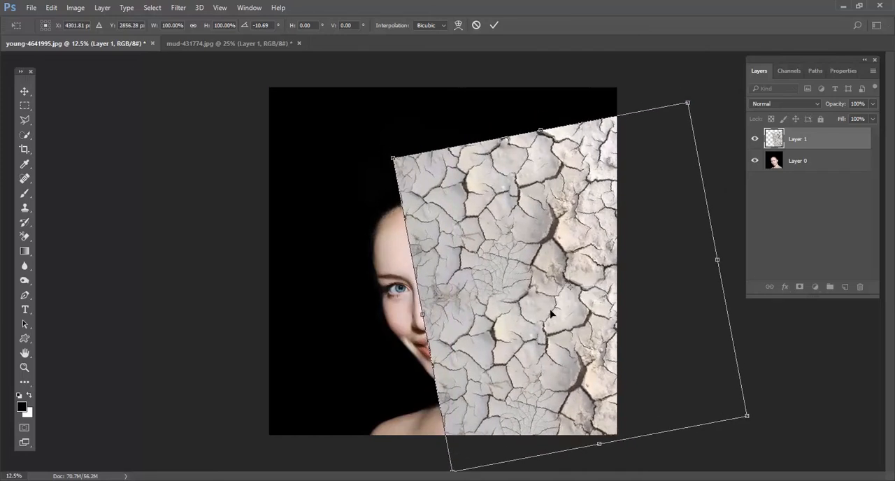
key(Return)
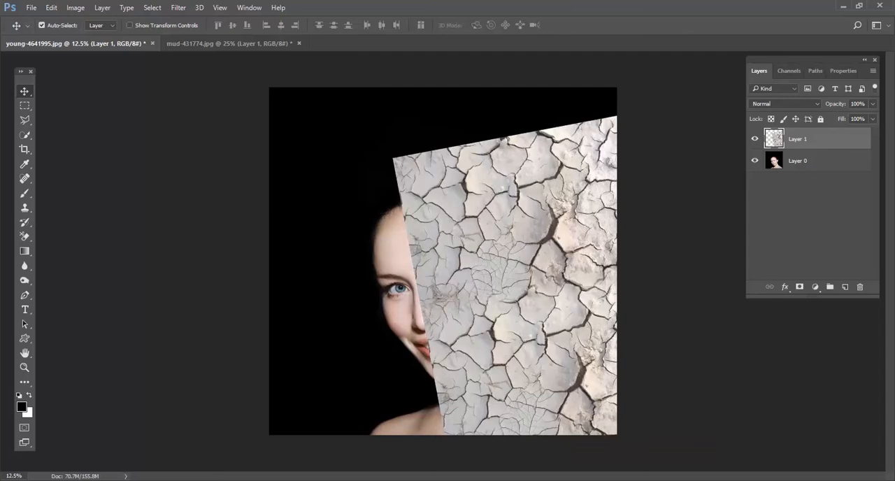
Add a layer mask to the cracked texture layer and choose the soft round 45 px brush with 0% hardness.
click(800, 287)
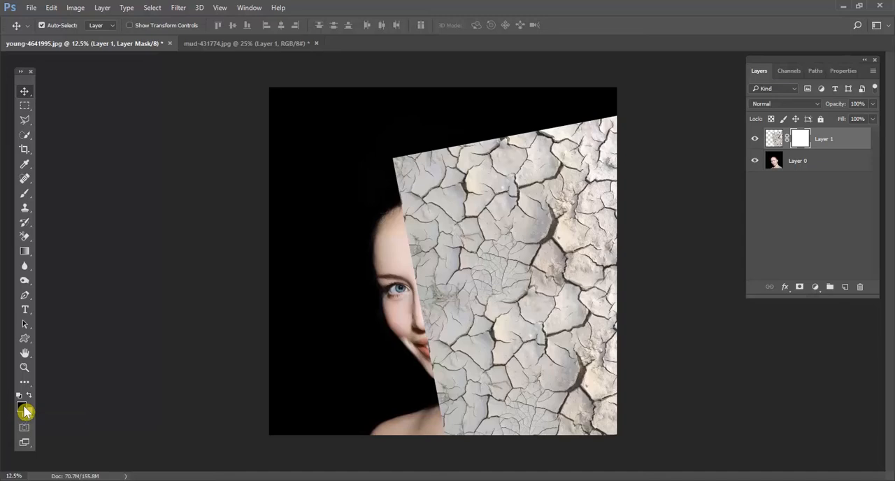
click(25, 201)
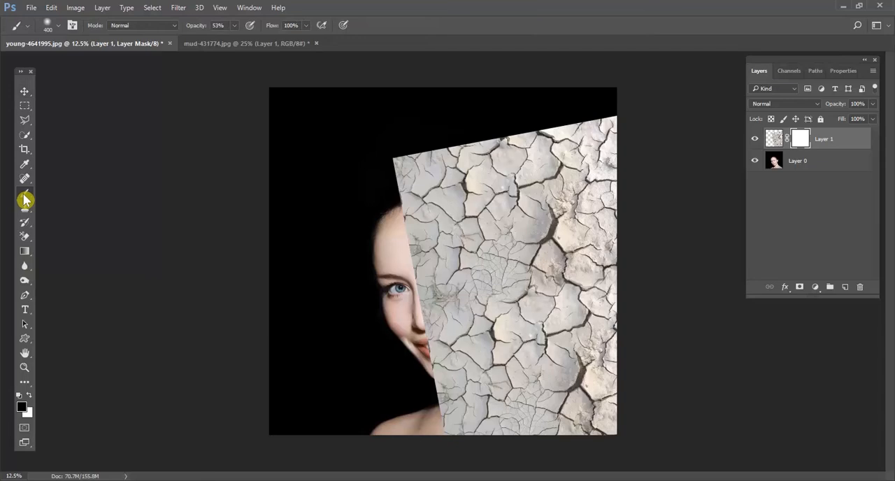
click(56, 25)
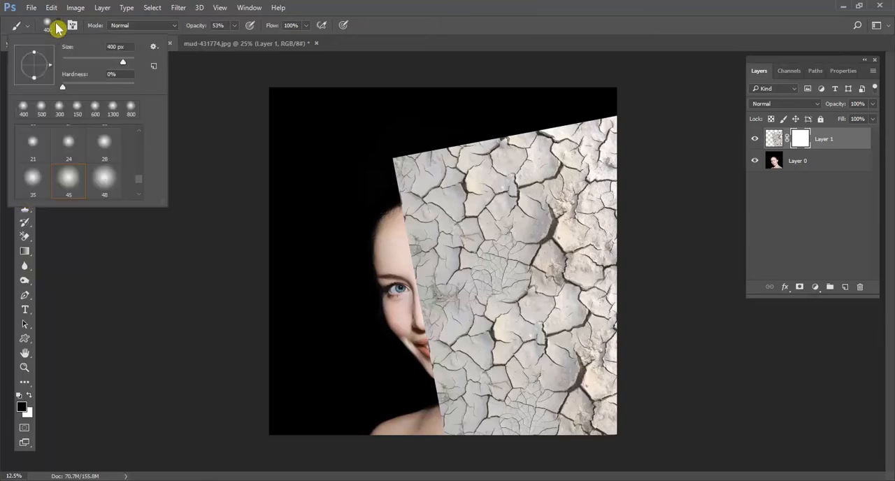
click(65, 177)
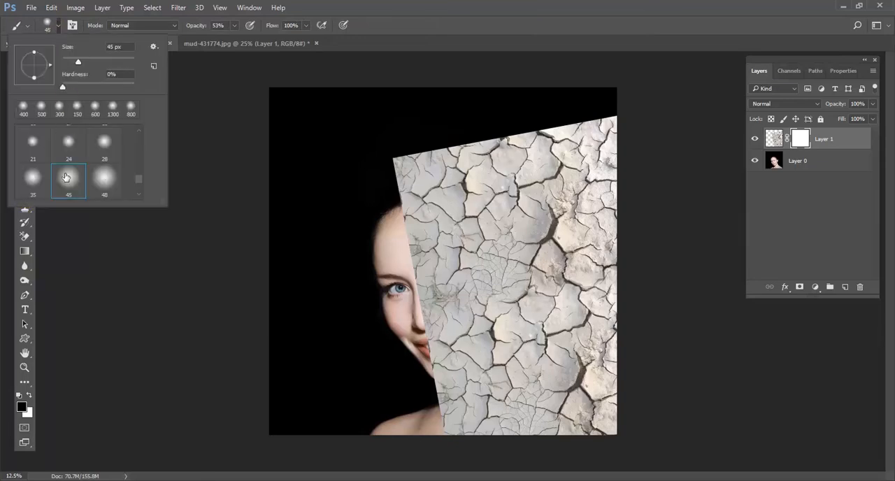
drag(78, 63, 77, 67)
click(72, 184)
click(258, 299)
Enlarge the brush to 700 px and paint black on the mask at 53% opacity to hide the texture behind the head.
key(bracketright)
key(bracketright)
key(bracketright)
key(bracketright)
key(bracketright)
key(bracketright)
key(bracketright)
key(bracketright)
key(bracketright)
key(bracketright)
key(bracketright)
key(bracketright)
key(bracketright)
key(bracketright)
key(bracketright)
mouse_move(385, 152)
mouse_down()
mouse_move(406, 160)
mouse_move(492, 148)
mouse_move(441, 144)
mouse_move(608, 121)
mouse_move(385, 159)
mouse_move(409, 143)
mouse_move(509, 143)
mouse_move(390, 144)
mouse_move(605, 125)
mouse_move(501, 179)
mouse_move(613, 206)
mouse_move(553, 158)
mouse_up()
key(bracketright)
key(bracketright)
key(bracketright)
key(bracketright)
key(bracketright)
mouse_move(457, 121)
mouse_down()
mouse_move(597, 134)
mouse_move(602, 336)
mouse_up()
key(ctrl+z)
mouse_move(591, 234)
mouse_down()
mouse_move(524, 126)
mouse_move(584, 217)
mouse_move(566, 209)
mouse_move(525, 150)
mouse_move(613, 329)
mouse_move(447, 86)
mouse_move(310, 121)
mouse_move(539, 182)
mouse_move(529, 182)
mouse_move(552, 266)
mouse_move(543, 328)
mouse_move(607, 397)
mouse_move(522, 311)
mouse_move(564, 286)
mouse_move(397, 158)
mouse_move(491, 186)
mouse_up()
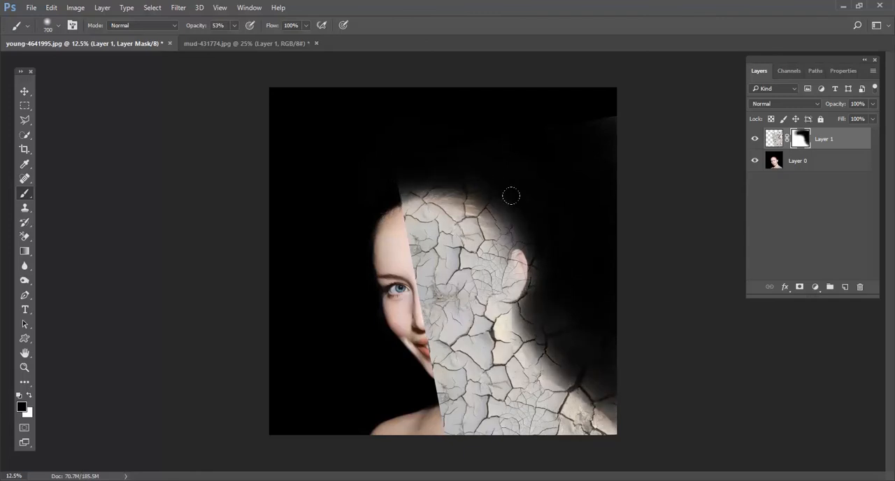
Refine the mask along the shoulder and hairline, raising the brush opacity to 77%.
mouse_move(595, 373)
mouse_down()
mouse_move(531, 328)
mouse_move(580, 352)
mouse_up()
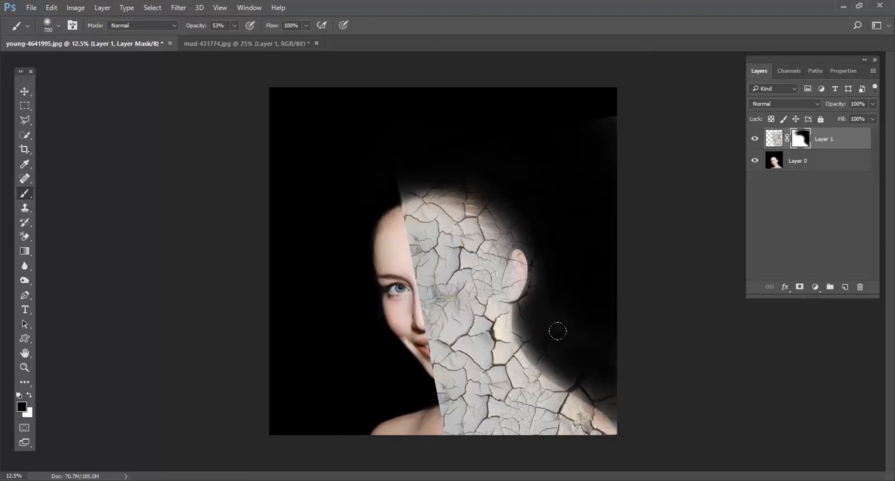
drag(234, 26, 246, 40)
mouse_move(508, 203)
mouse_down()
mouse_move(530, 325)
mouse_move(583, 367)
mouse_move(571, 368)
mouse_move(518, 299)
mouse_move(471, 161)
mouse_move(378, 174)
mouse_move(426, 174)
mouse_move(498, 222)
mouse_up()
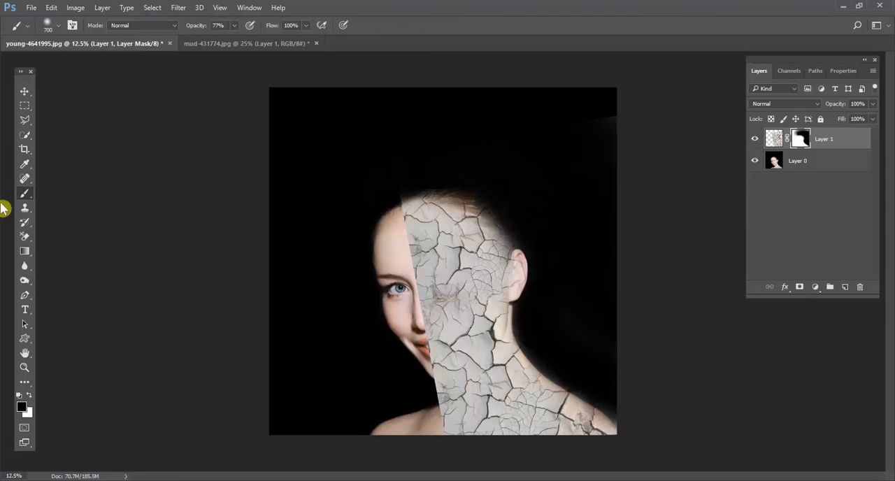
Set the texture layer's blend mode to Multiply and mask the remaining background texture beside the head with a 1200 px brush.
click(780, 104)
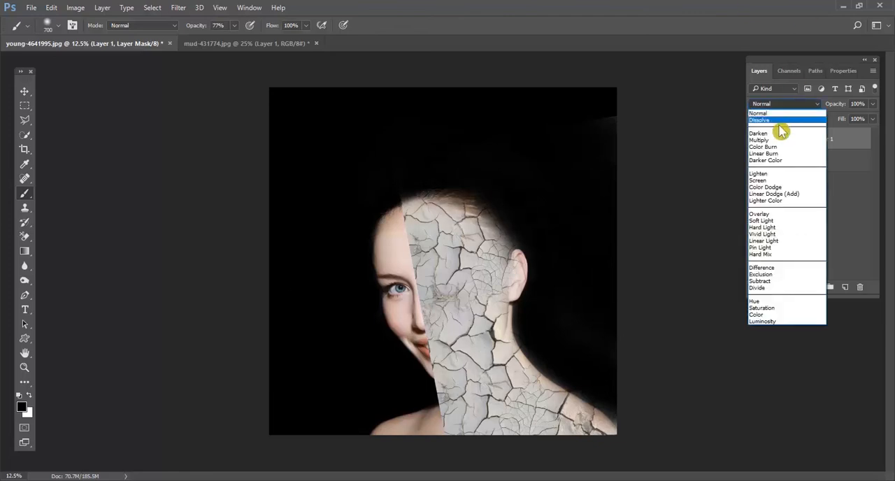
click(778, 139)
key(bracketright)
key(bracketright)
key(bracketright)
key(bracketright)
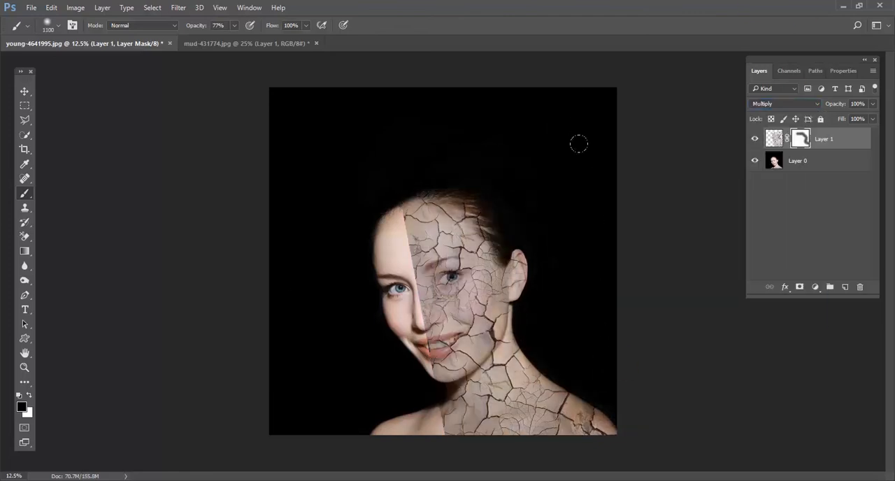
key(bracketright)
key(bracketright)
key(bracketright)
key(bracketright)
mouse_move(562, 244)
mouse_down()
mouse_move(565, 284)
mouse_move(569, 198)
mouse_up()
Fade the texture's straight edge on the forehead, nose and cheek by painting black on the mask with a soft brush up to 700 px.
key(ctrl+plus)
key(ctrl+plus)
key(ctrl+plus)
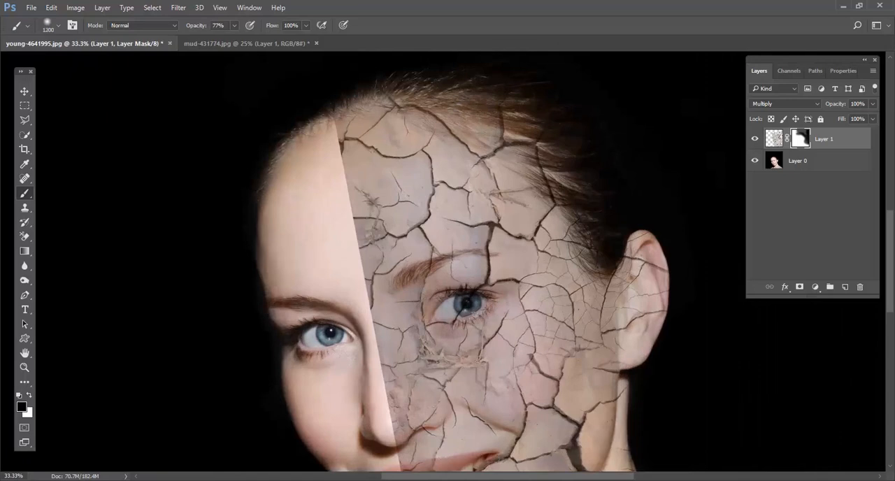
key(bracketleft)
key(bracketleft)
mouse_move(333, 142)
mouse_down()
mouse_move(308, 179)
mouse_move(311, 149)
mouse_move(319, 228)
mouse_move(315, 151)
mouse_move(295, 186)
mouse_move(321, 222)
mouse_up()
key(ctrl+minus)
key(ctrl+minus)
key(bracketright)
key(bracketright)
key(bracketright)
key(bracketright)
mouse_move(383, 233)
mouse_down()
mouse_move(376, 268)
mouse_move(390, 374)
mouse_move(386, 420)
mouse_move(392, 345)
mouse_move(379, 266)
mouse_up()
Lower the brush opacity to 61% and soften the mask transition over the forehead, nose, mouth and chin.
click(233, 25)
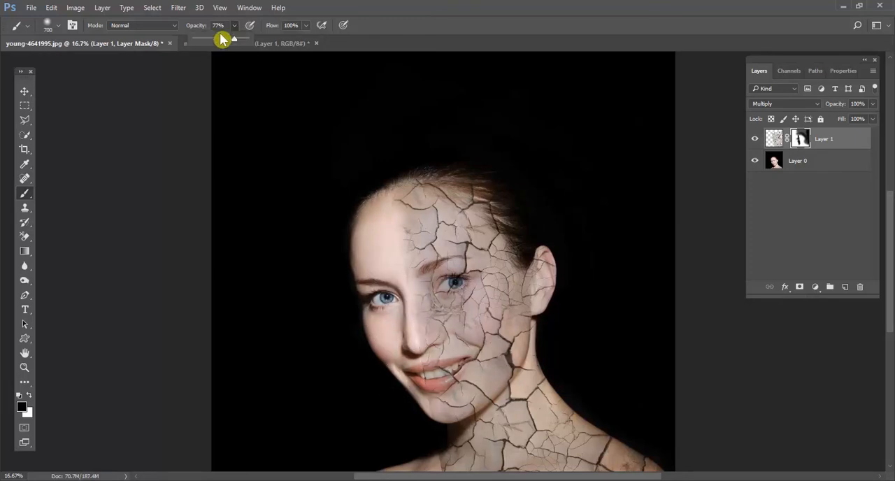
click(215, 40)
click(381, 264)
drag(381, 263, 403, 316)
mouse_move(381, 207)
mouse_down()
mouse_move(388, 235)
mouse_move(393, 198)
mouse_up()
mouse_move(415, 355)
mouse_down()
mouse_move(423, 331)
mouse_move(412, 309)
mouse_up()
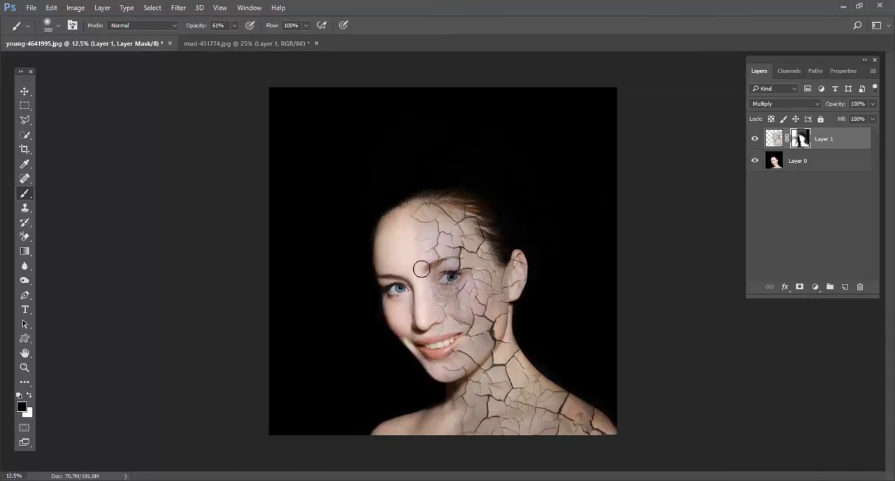
Try touch-up strokes on the mask at the forehead edge with swapped colours and brush sizes, and undo them.
drag(419, 229, 410, 224)
key(ctrl+z)
key(x)
key(ctrl+z)
key(bracketleft)
key(bracketleft)
key(bracketleft)
key(bracketleft)
key(bracketleft)
key(bracketright)
key(bracketright)
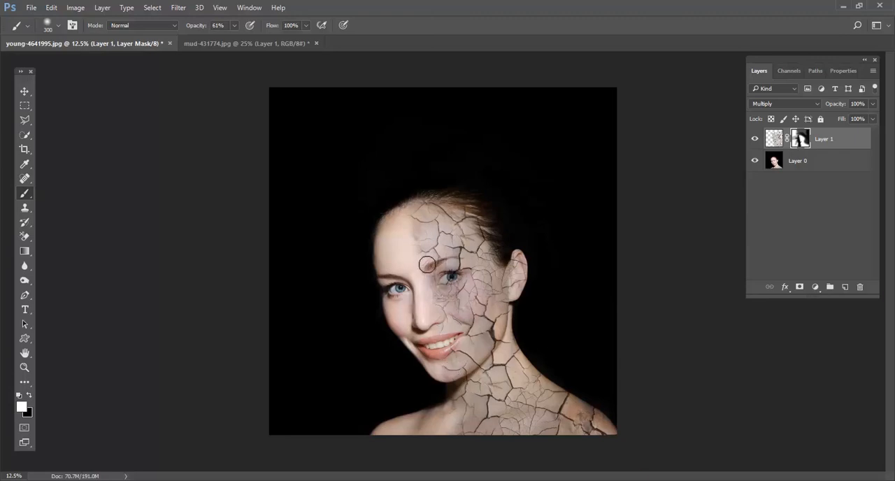
Scale the masked texture layer up to about 115.7% with Free Transform.
click(24, 92)
key(ctrl+t)
drag(392, 103, 322, 122)
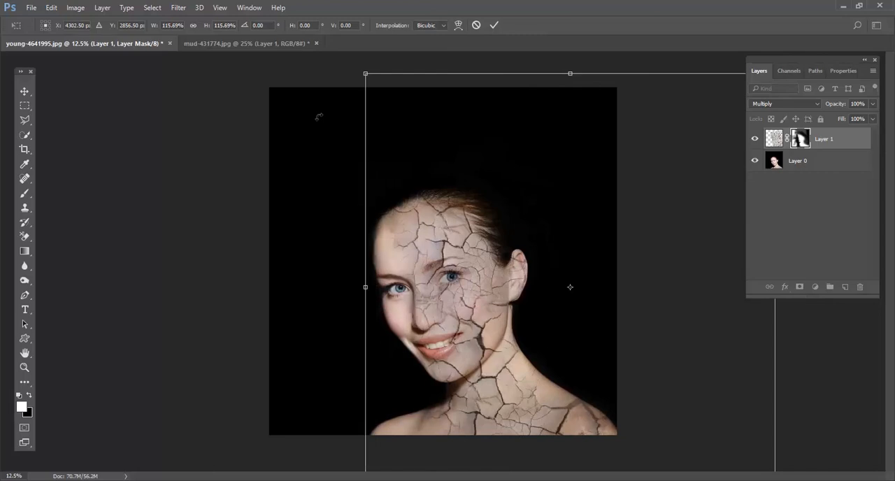
key(Return)
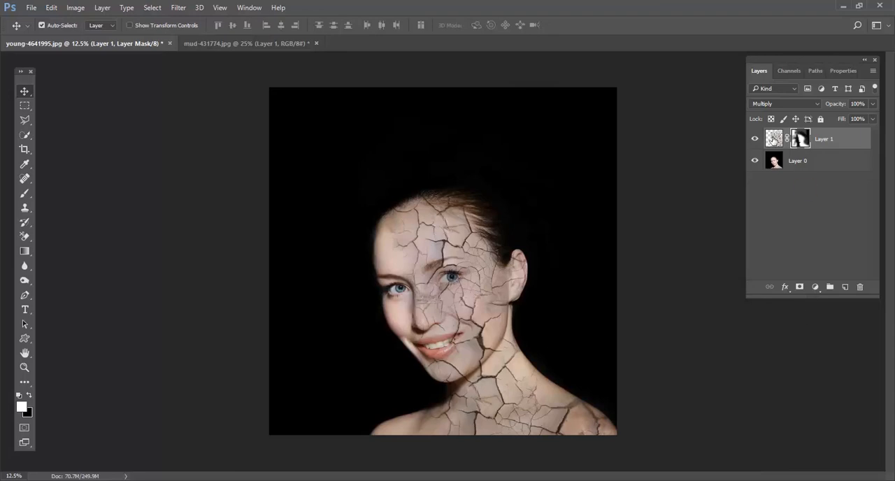
Apply Color Balance to the texture layer's pixels with midtone levels +22, +7 and +14, comparing with the preview.
click(773, 139)
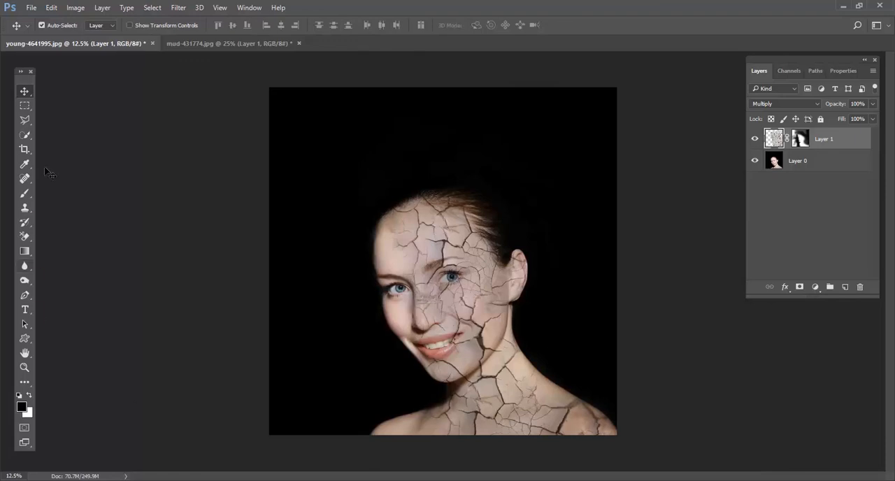
click(79, 9)
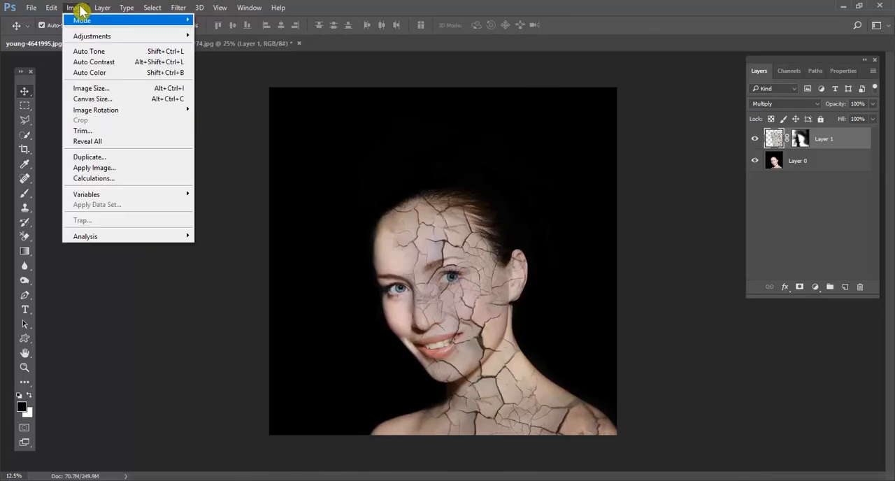
mouse_move(89, 39)
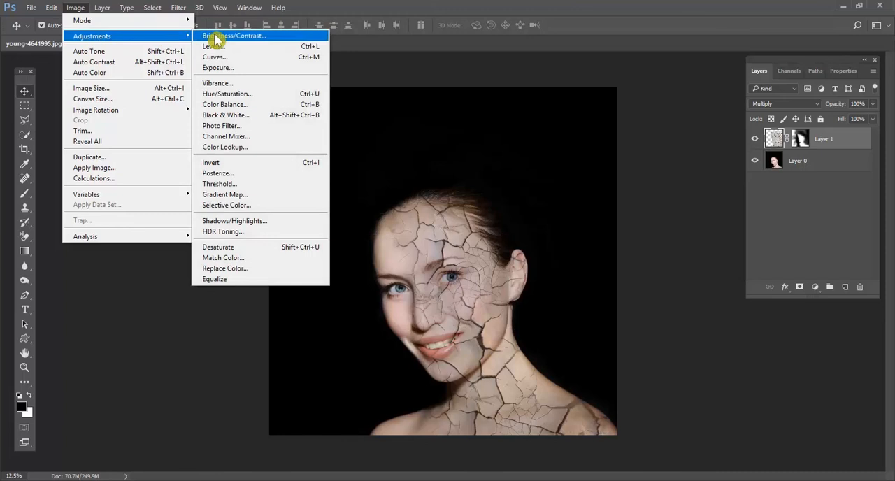
click(241, 109)
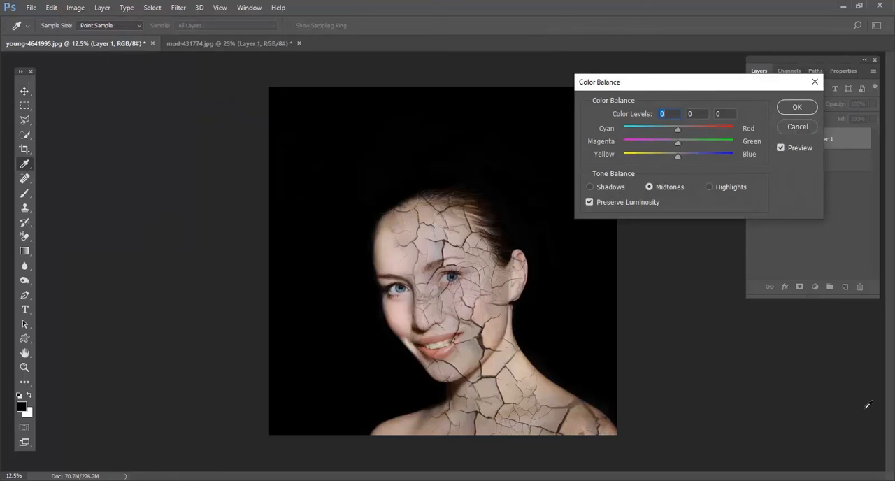
click(782, 148)
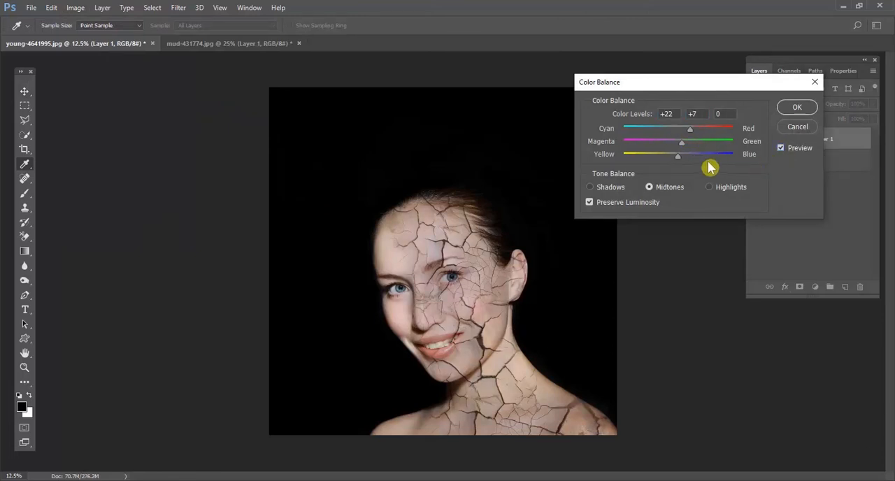
drag(678, 156, 685, 158)
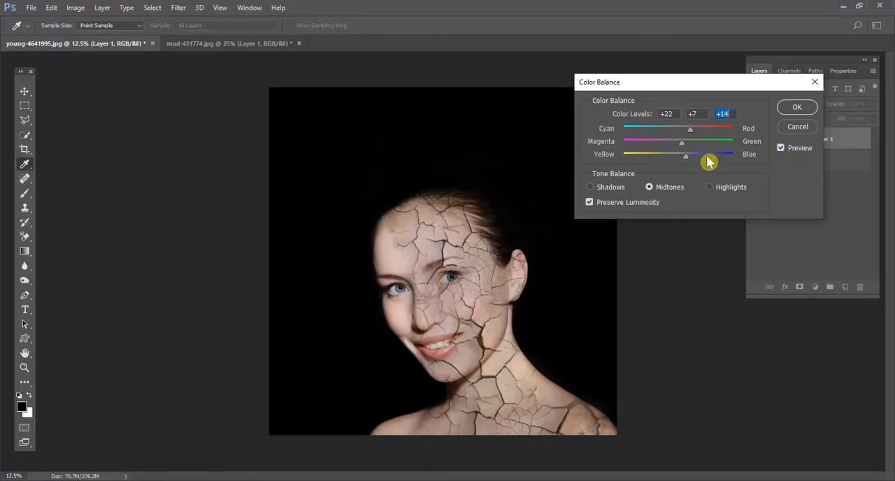
click(780, 148)
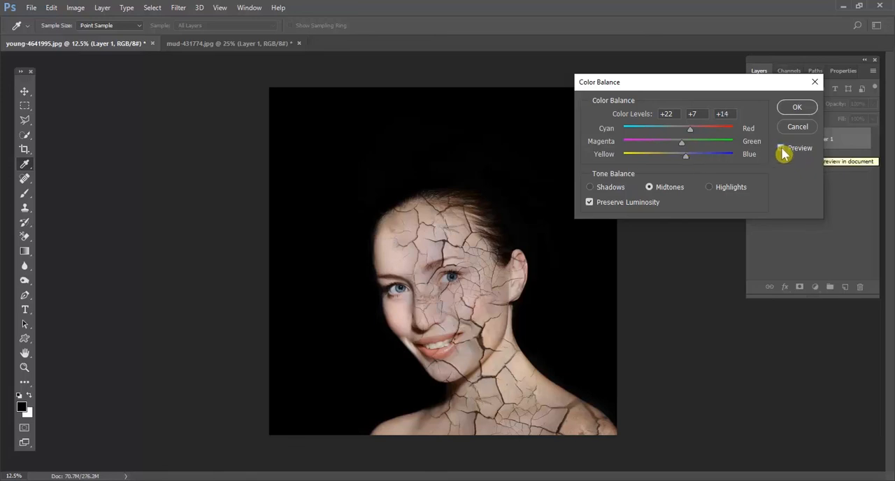
click(795, 109)
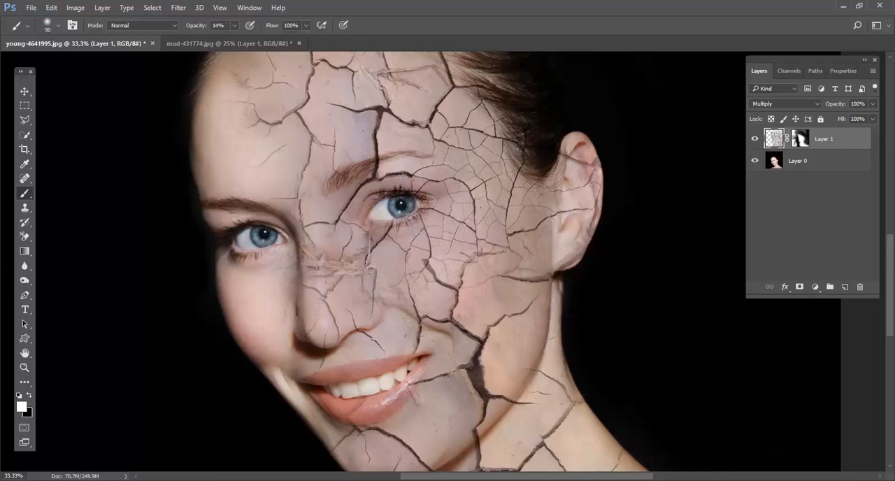
key(ctrl+minus)
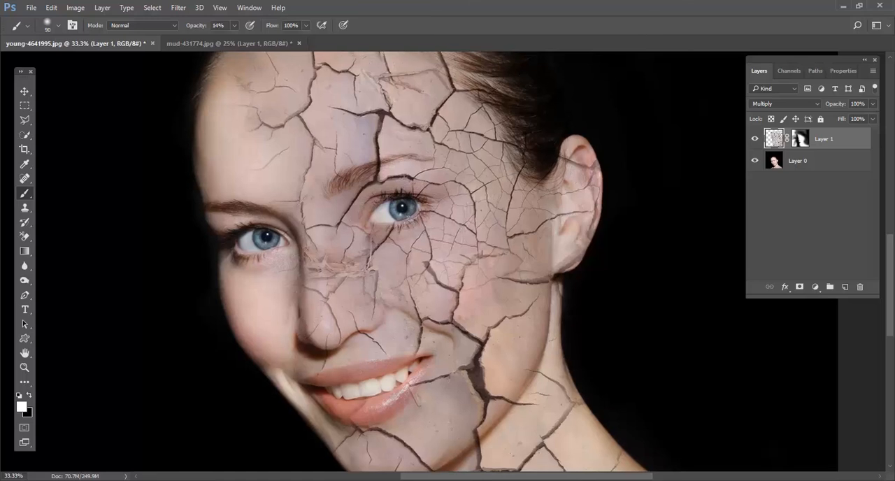
key(ctrl+minus)
key(ctrl+minus)
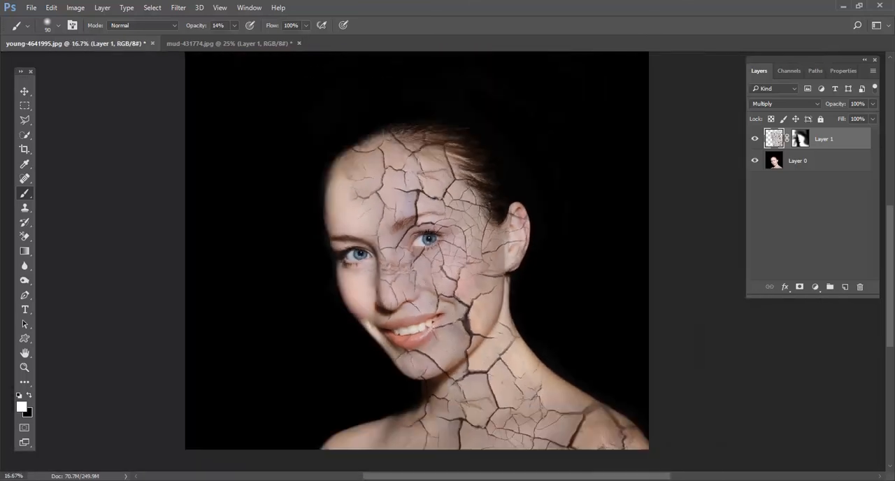